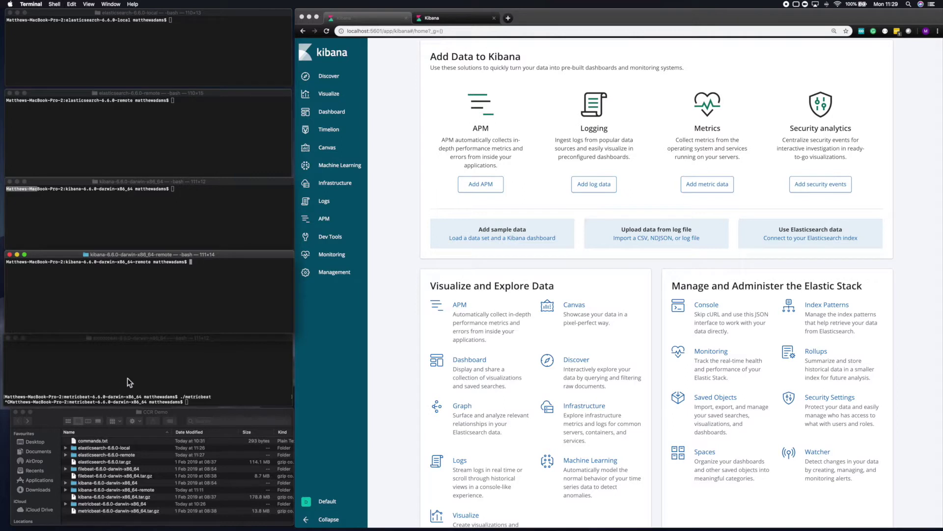
# Start the local and remote Elasticsearch clusters with ./bin/elasticsearch in their terminals.
pyautogui.click(161, 43)
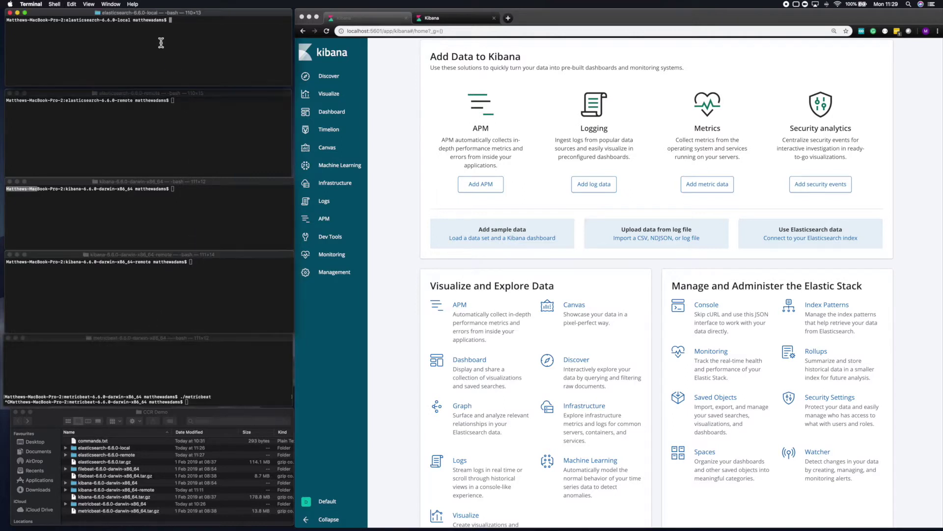
pyautogui.write('./bin/elasticsearch -E cluster.name=local-cluster')
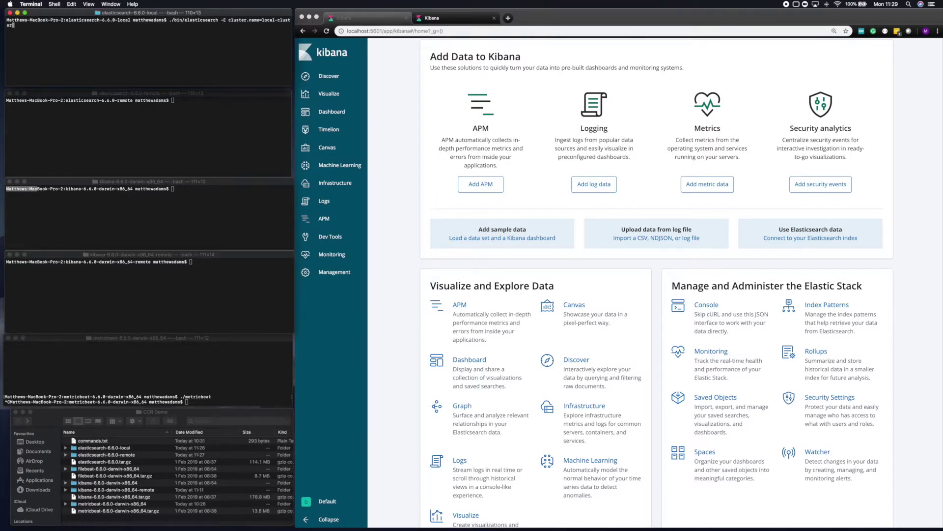
pyautogui.press('Return')
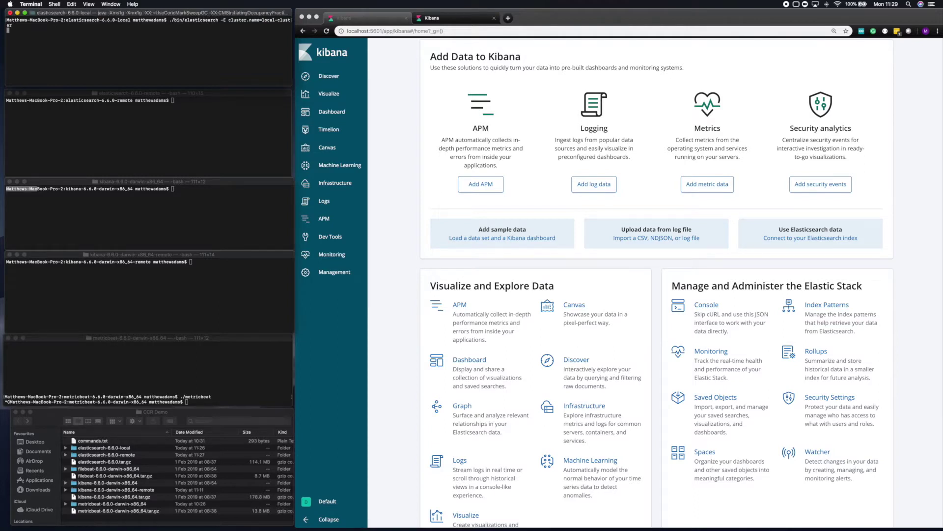
pyautogui.click(178, 117)
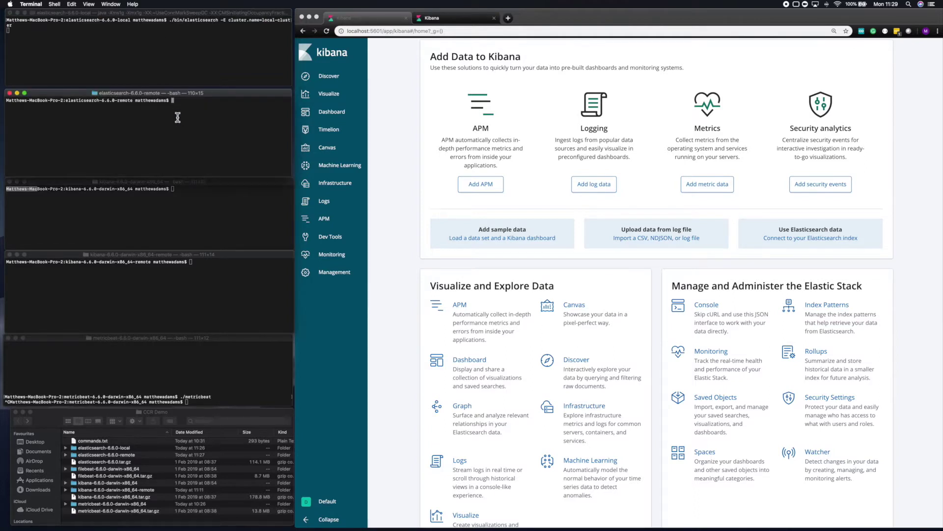
pyautogui.write('./bin/elasticsearch -E transport.port=9400 -E http.port=9201 -E cluster.name=remote-cluster')
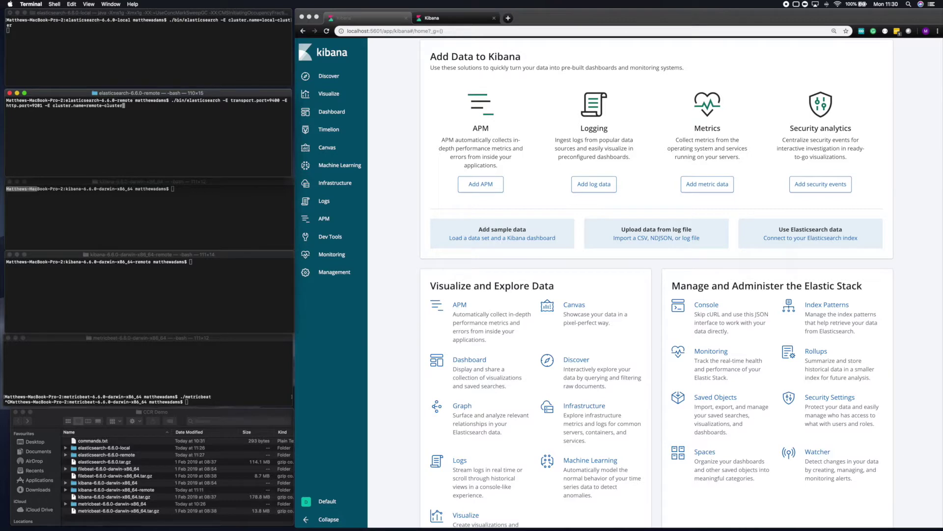
pyautogui.press('Return')
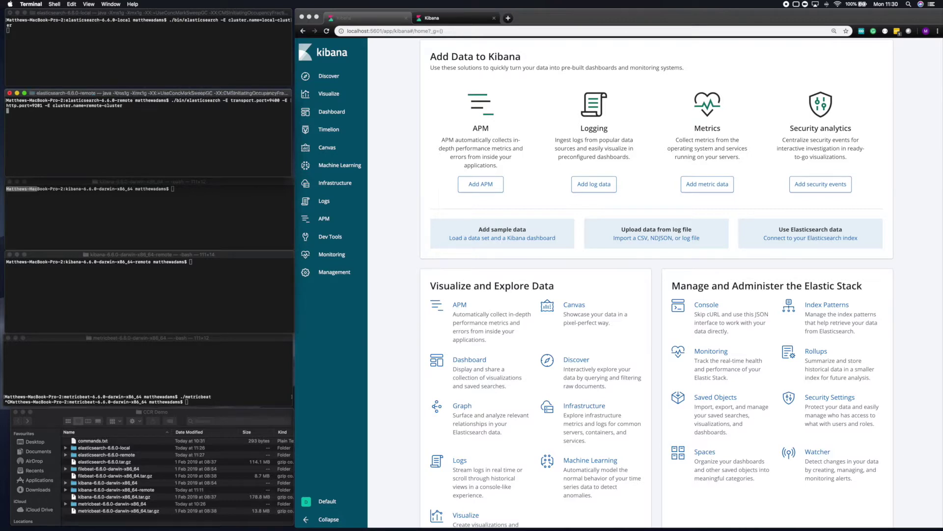
# Clear the local Kibana terminal and start both Kibana instances with ./bin/kibana.
pyautogui.click(191, 215)
pyautogui.write('clear')
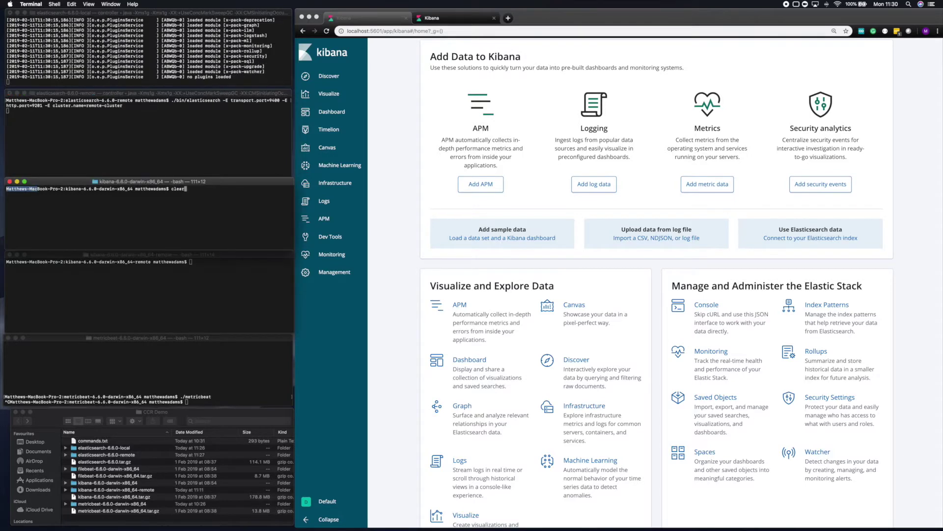
pyautogui.press('Return')
pyautogui.write('./bin/kibana')
pyautogui.press('Return')
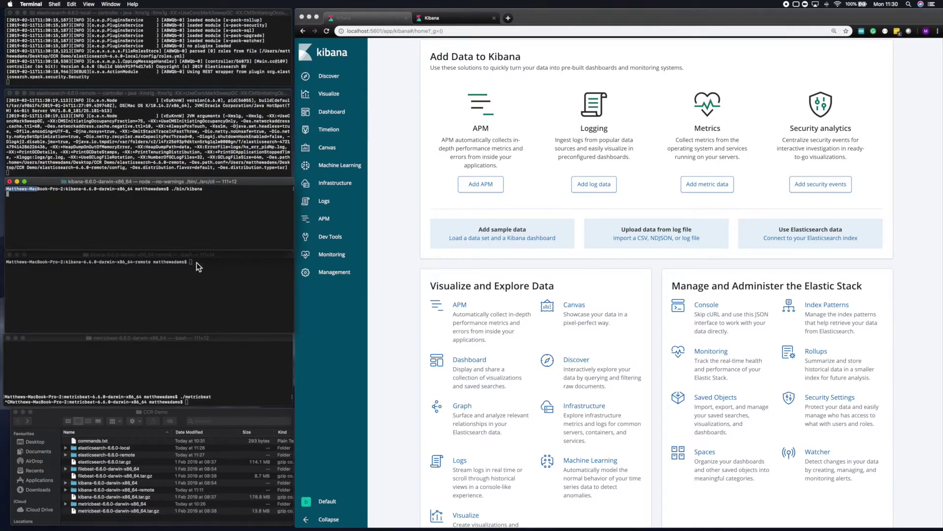
pyautogui.click(206, 274)
pyautogui.write('./bin/kibana')
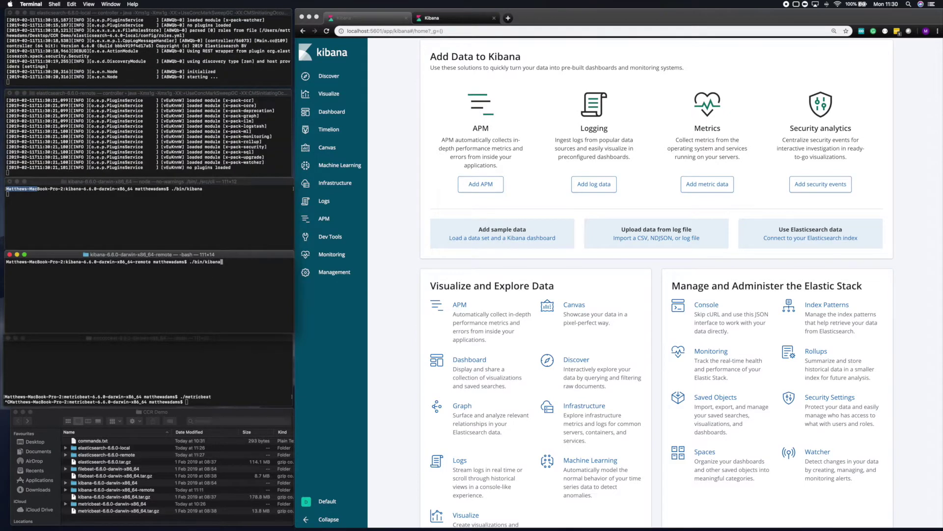
pyautogui.press('Return')
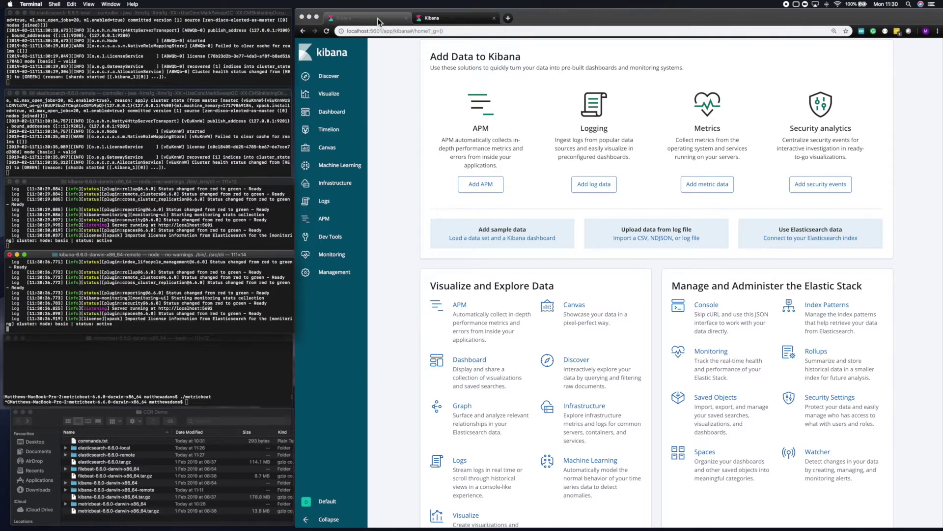
# Activate a 30-day trial license on the local cluster via License Management.
pyautogui.click(340, 272)
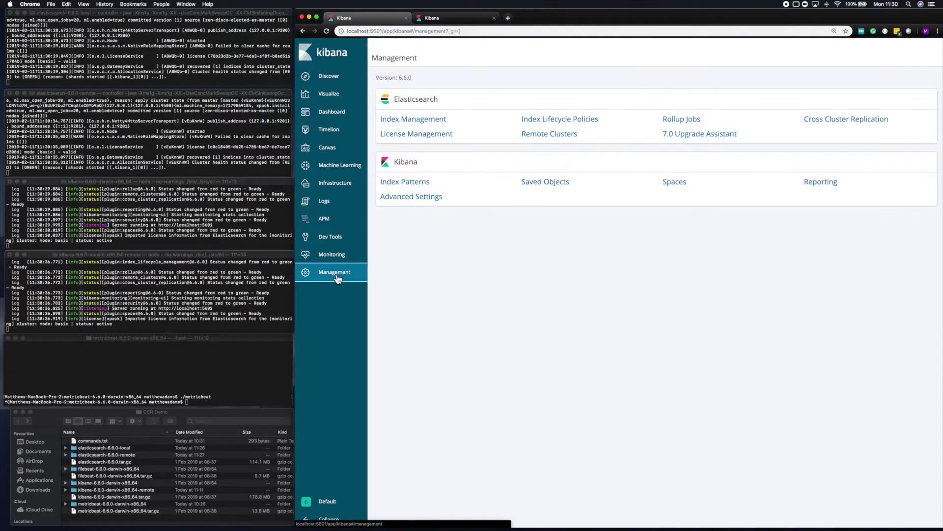
pyautogui.click(407, 135)
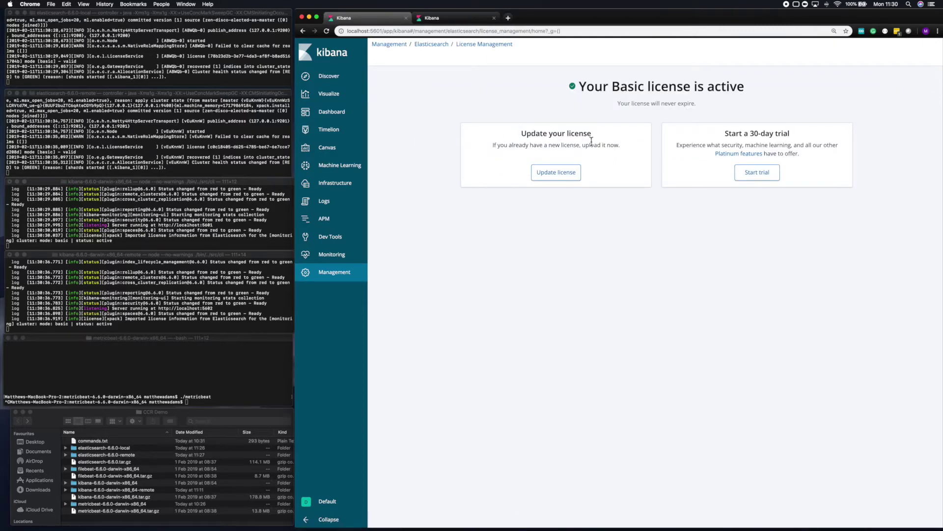
pyautogui.click(754, 174)
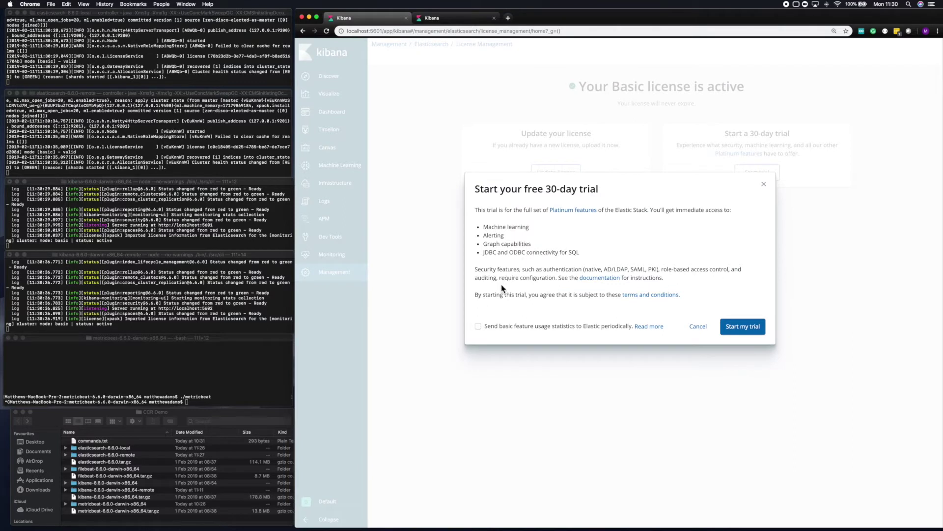
pyautogui.click(479, 326)
pyautogui.click(743, 329)
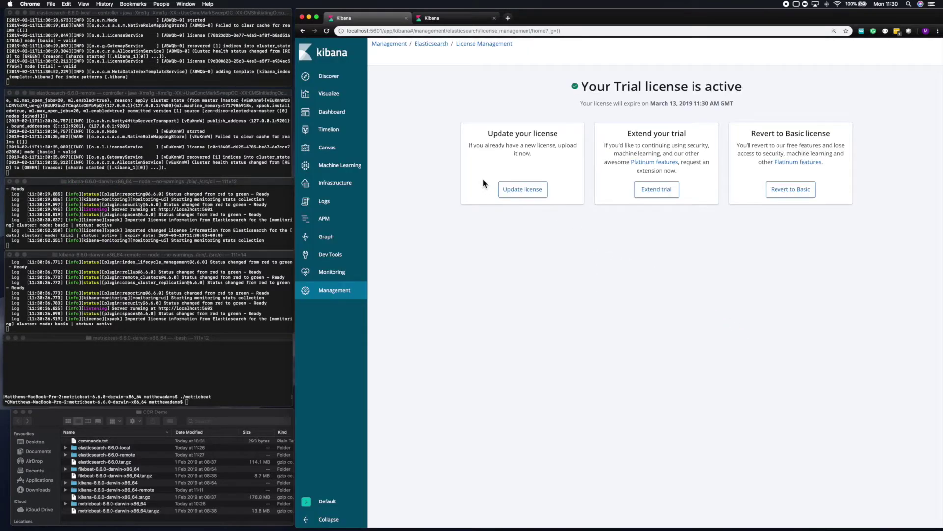
# Activate the 30-day trial license on the remote cluster's Kibana as well.
pyautogui.click(440, 19)
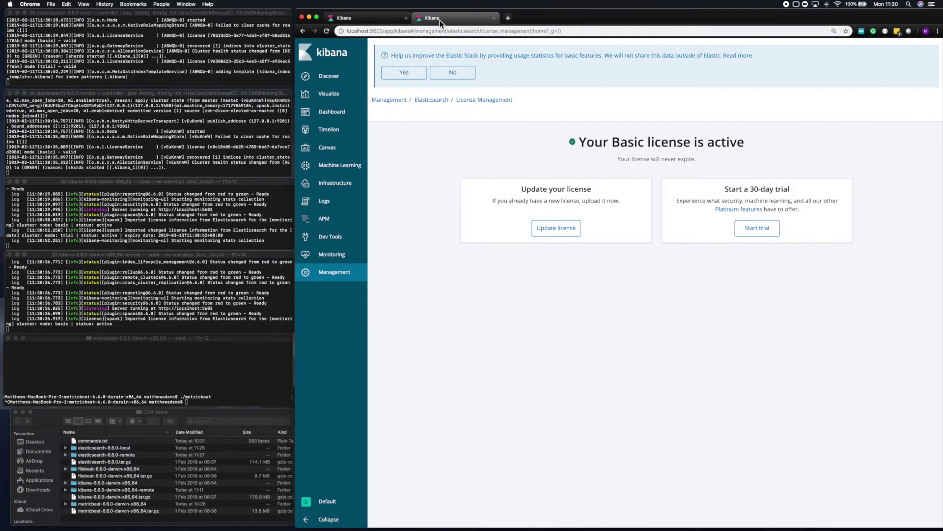
pyautogui.click(753, 234)
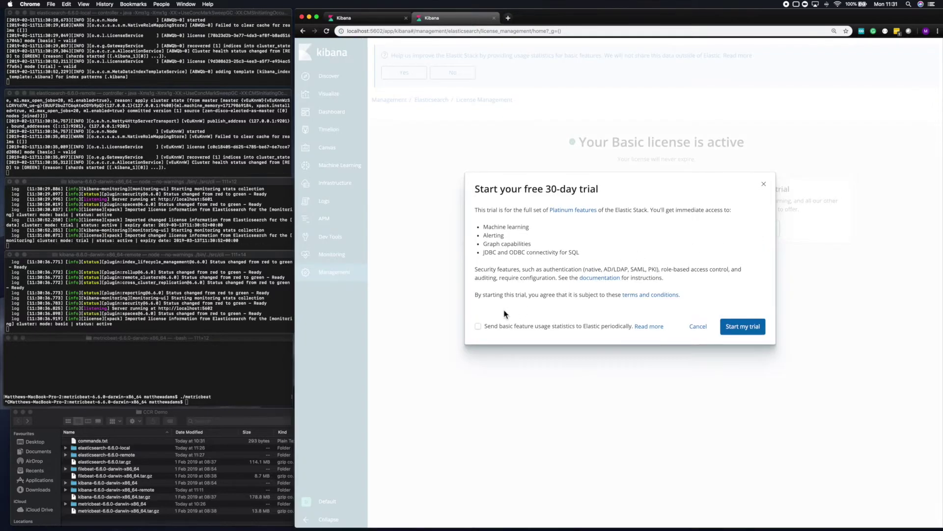
pyautogui.click(479, 328)
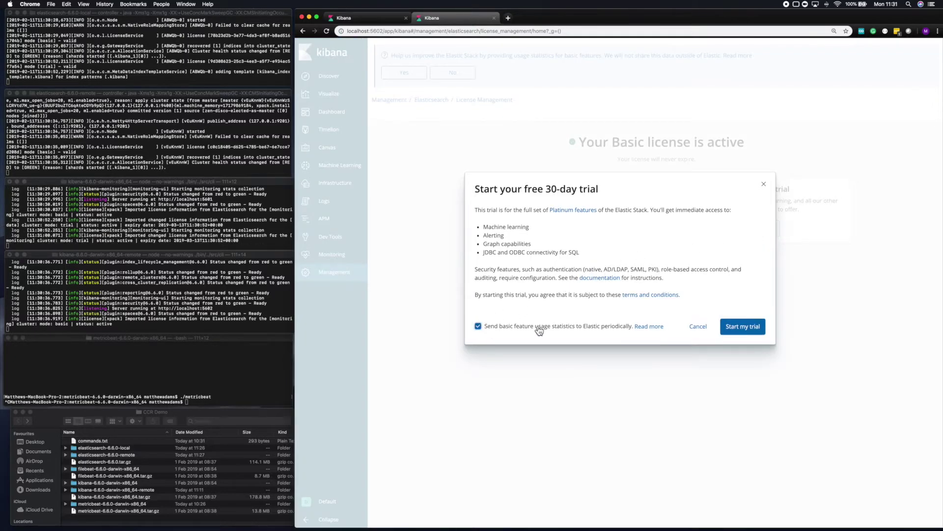
pyautogui.click(741, 328)
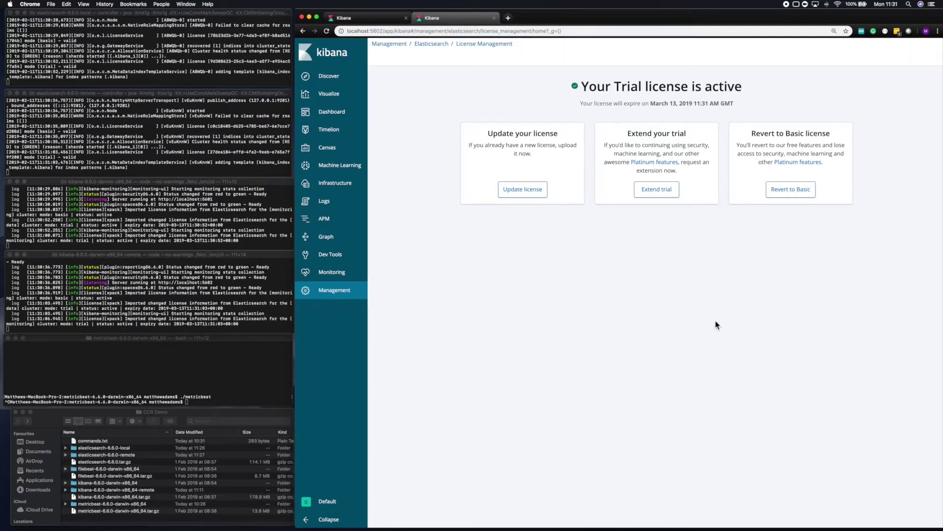
# In local Kibana, start an auto-follow pattern in Cross Cluster Replication and add a remote cluster.
pyautogui.click(373, 18)
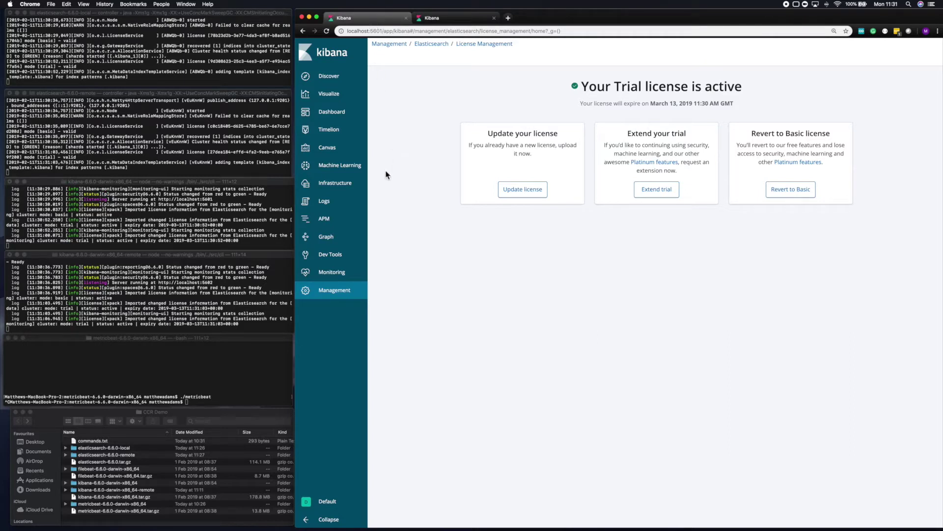
pyautogui.click(344, 290)
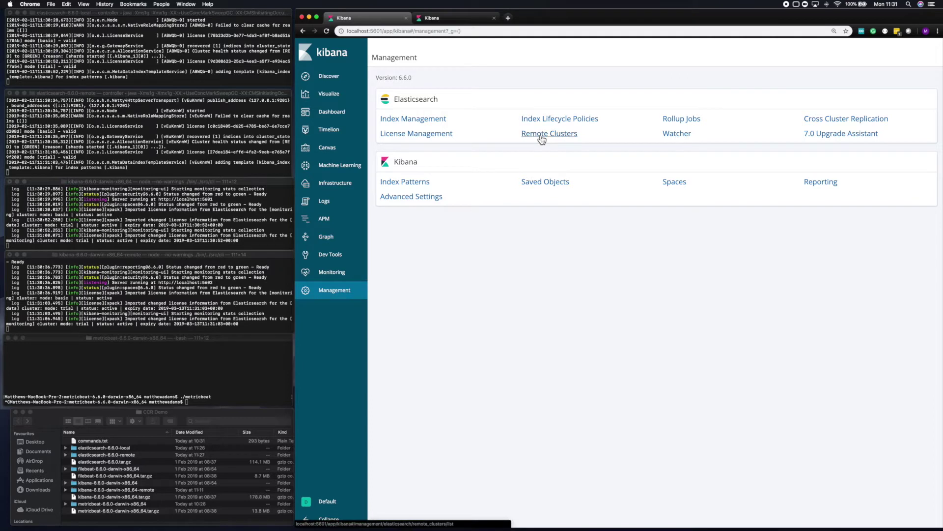
pyautogui.click(856, 122)
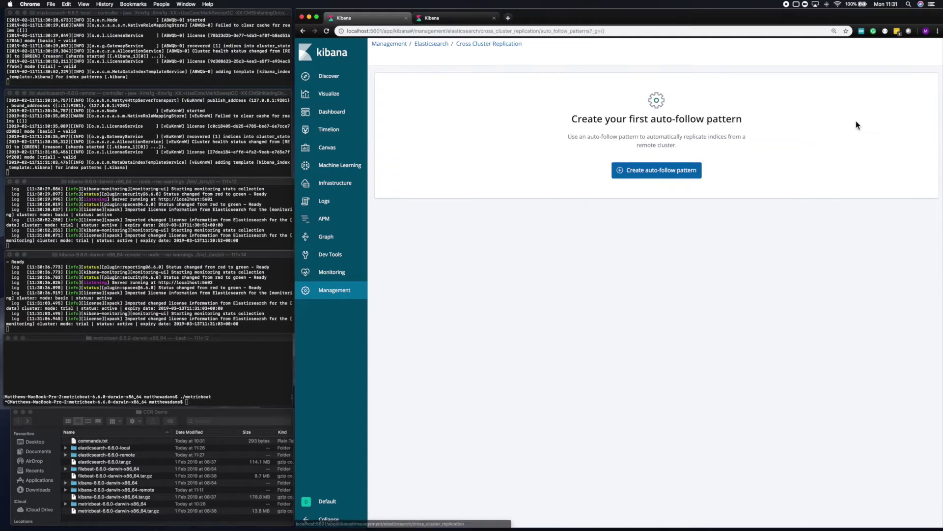
pyautogui.click(655, 176)
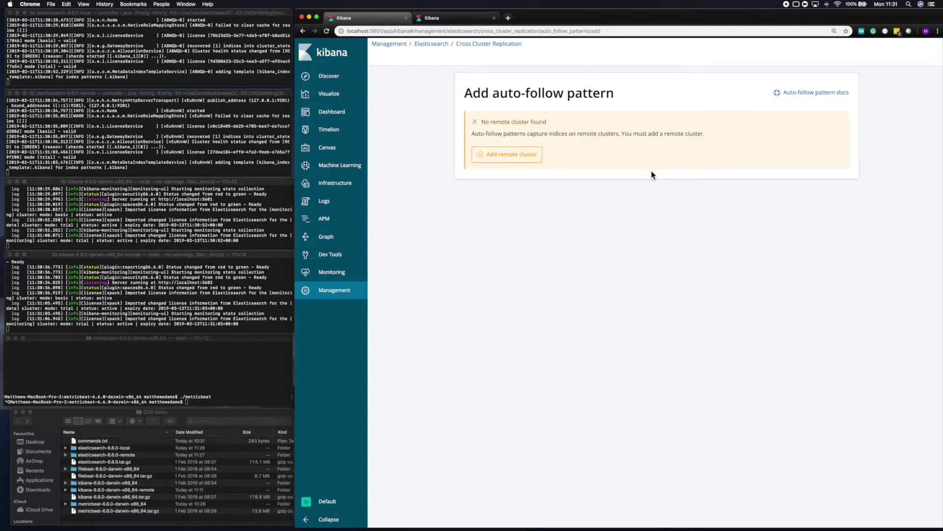
pyautogui.click(498, 155)
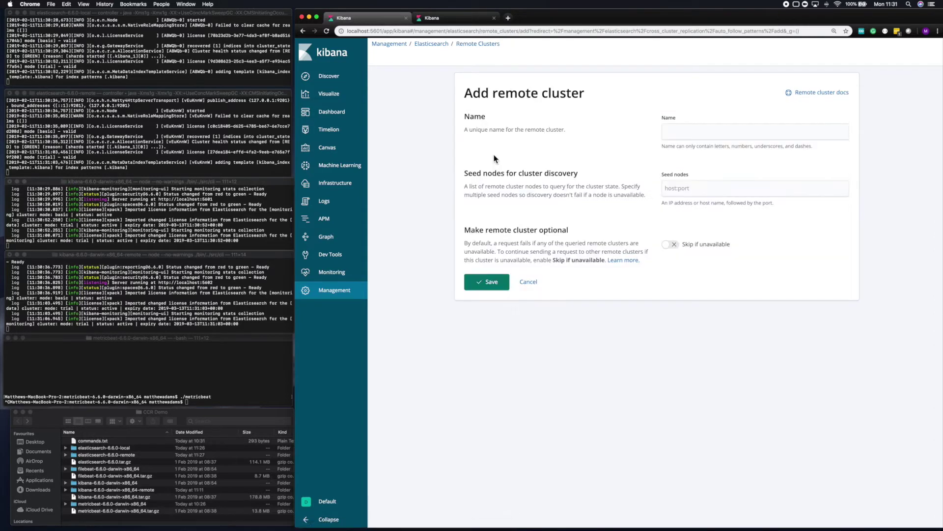
# Name the remote cluster 'remote' with seed node localhost:9400 and save it.
pyautogui.click(677, 135)
pyautogui.write('remote')
pyautogui.click(687, 191)
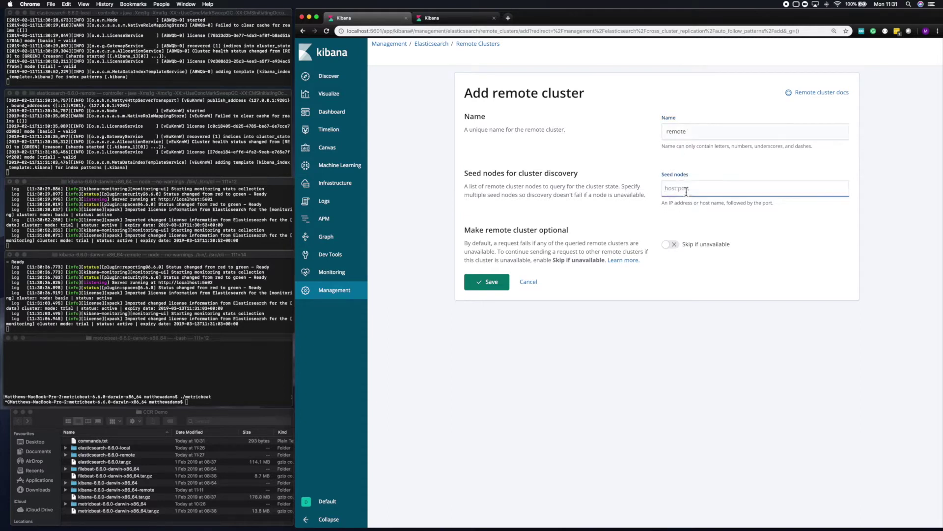
pyautogui.write('localhost:9400')
pyautogui.click(488, 288)
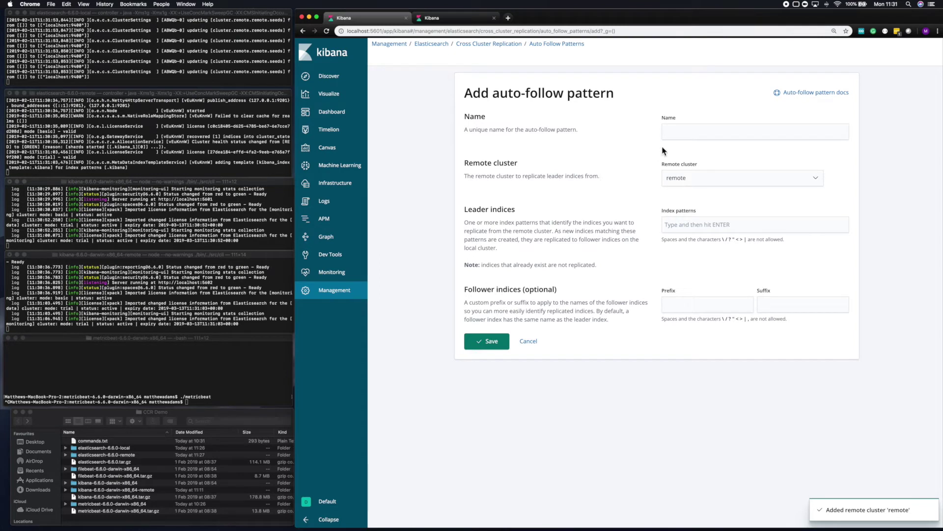
# Save auto-follow pattern 'metricbeat' with leader pattern metricbeat* and follower prefix rep-.
pyautogui.click(689, 136)
pyautogui.write('metricbeat')
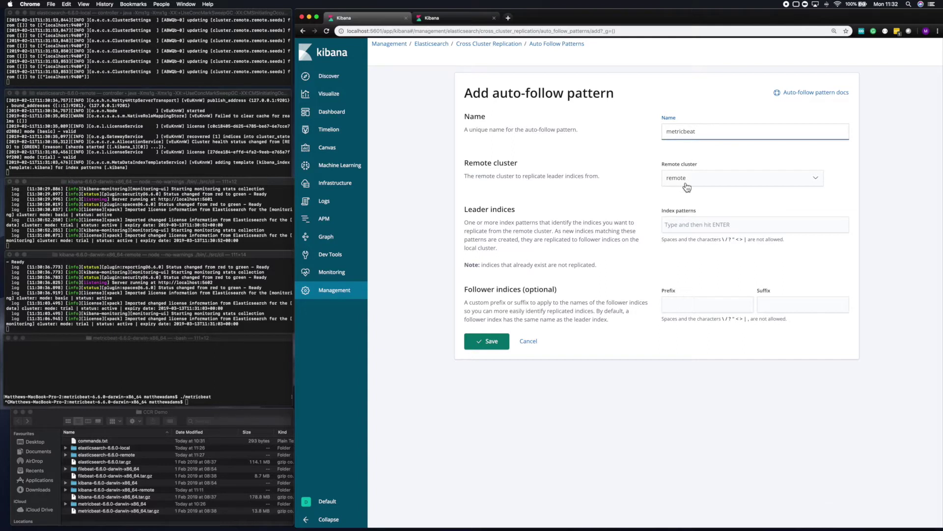
pyautogui.click(677, 225)
pyautogui.write('me')
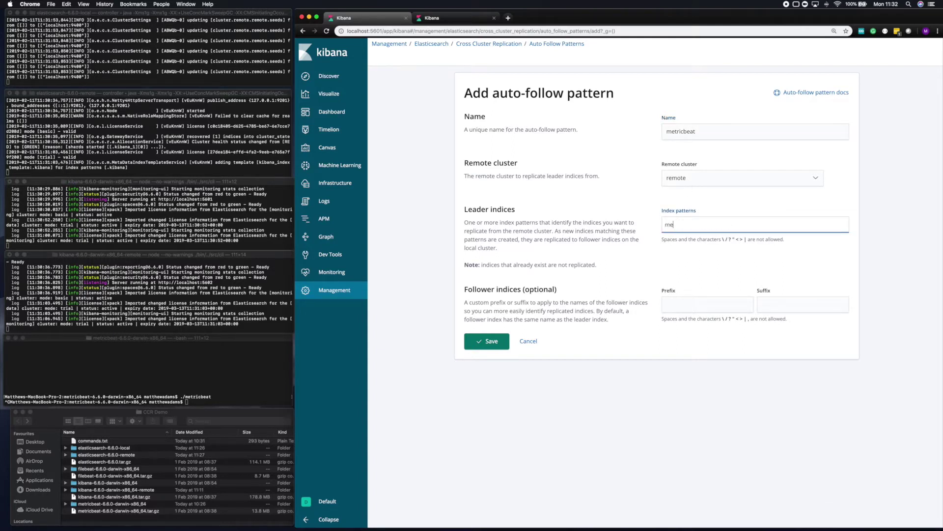
pyautogui.write('tricbeat*')
pyautogui.click(678, 303)
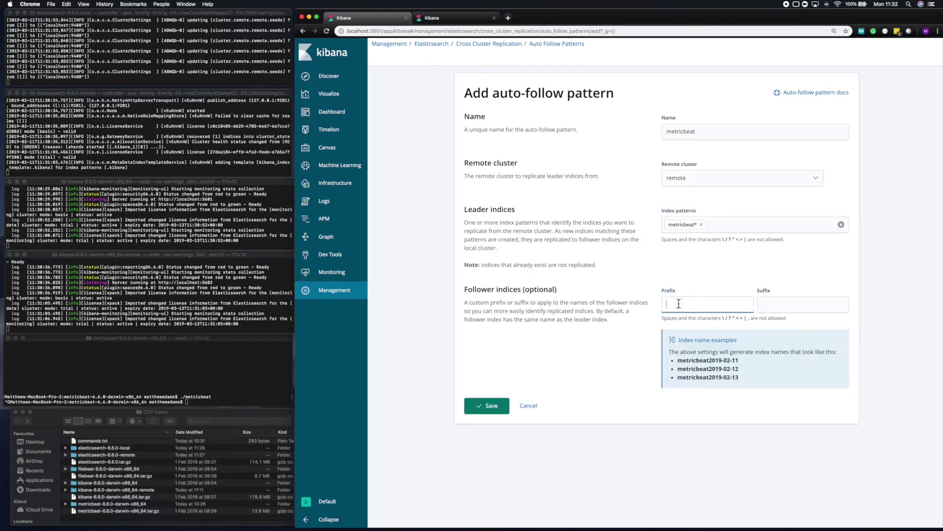
pyautogui.write('rep-')
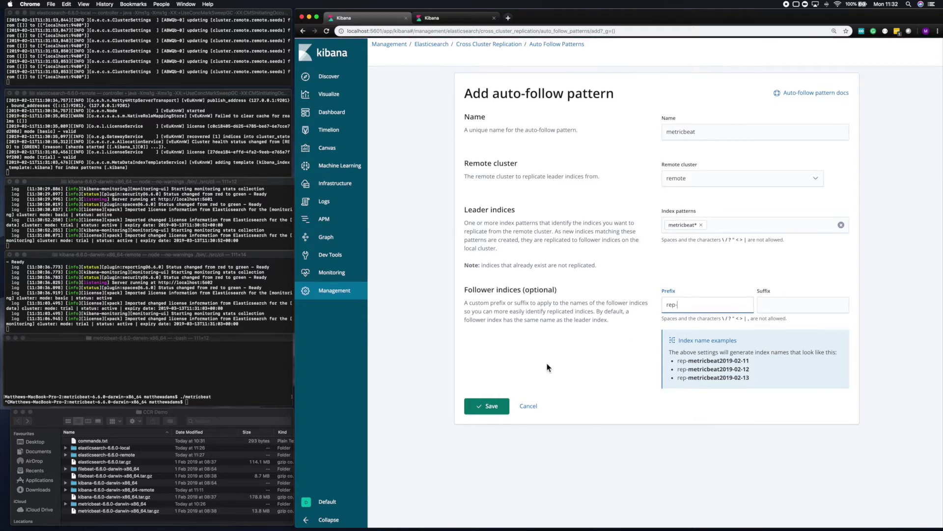
pyautogui.click(490, 415)
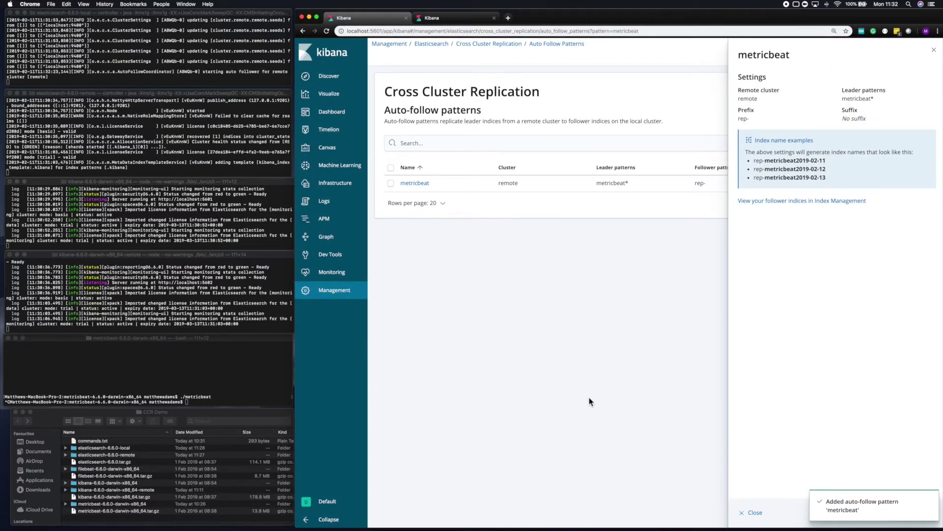
# View the local follower indices, then open Index Management on the localhost:5602 Kibana.
pyautogui.click(788, 203)
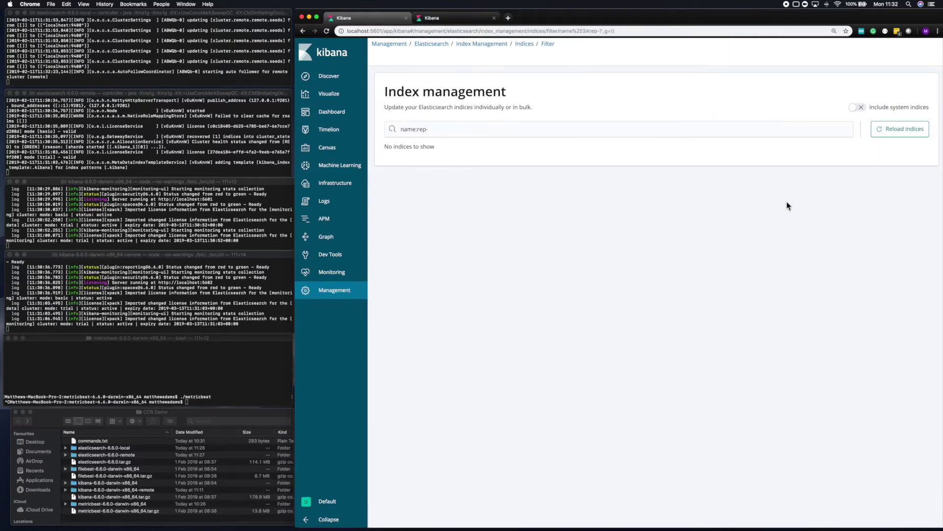
pyautogui.click(453, 19)
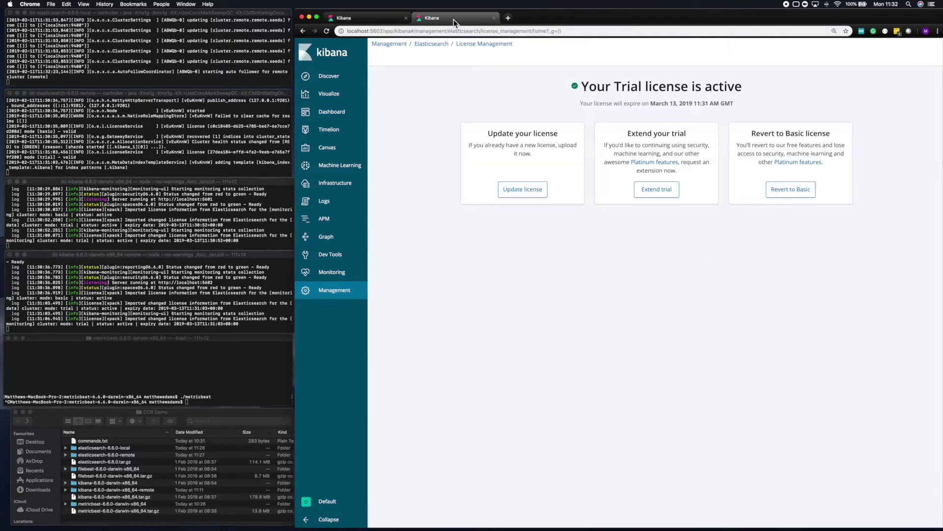
pyautogui.click(347, 292)
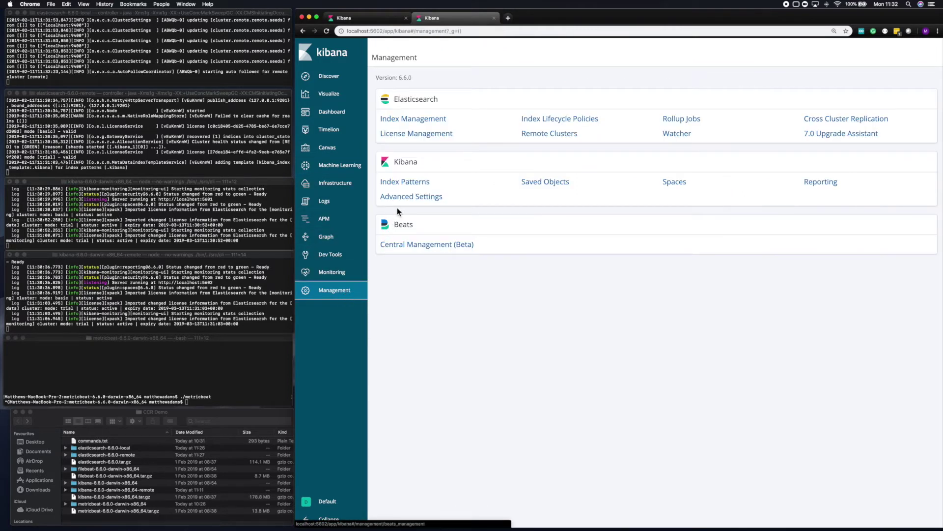
pyautogui.click(417, 120)
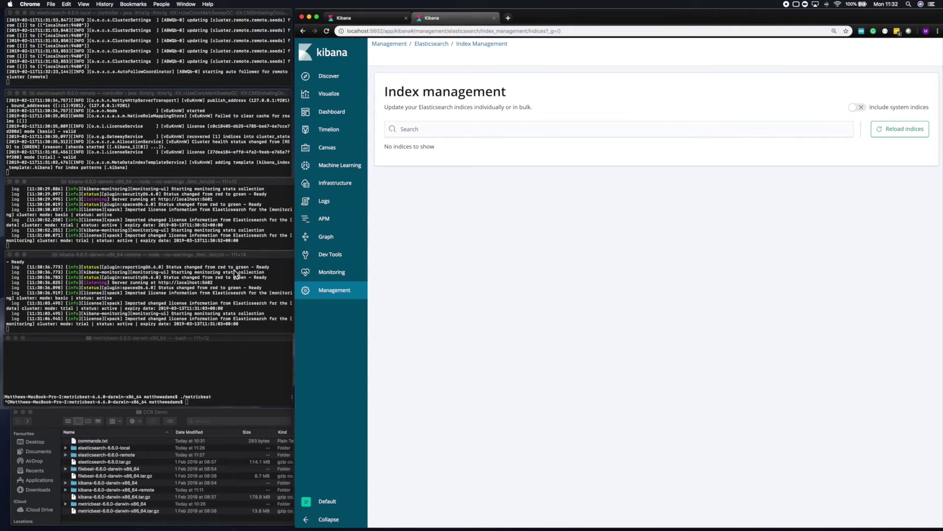
pyautogui.click(181, 379)
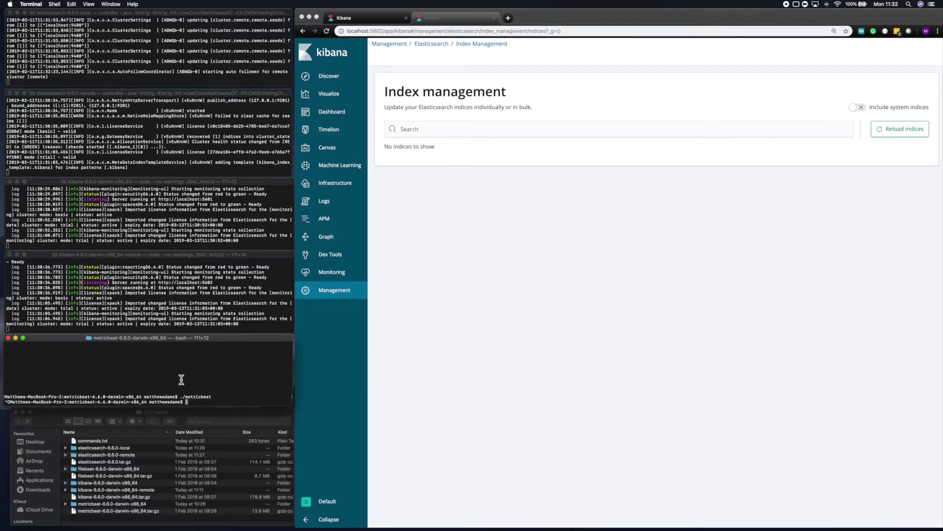
# Rerun ./metricbeat in its terminal, then return to the local Kibana index list.
pyautogui.press('Up')
pyautogui.press('Return')
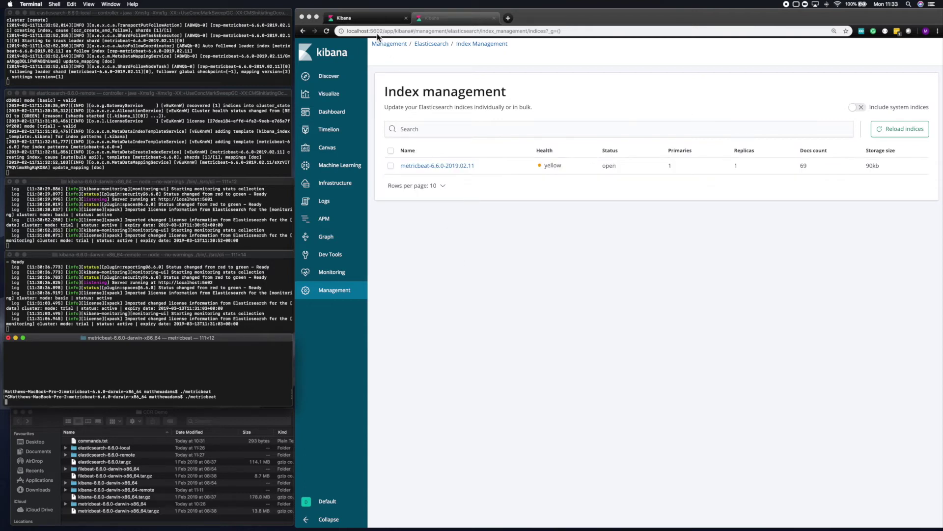
pyautogui.click(365, 17)
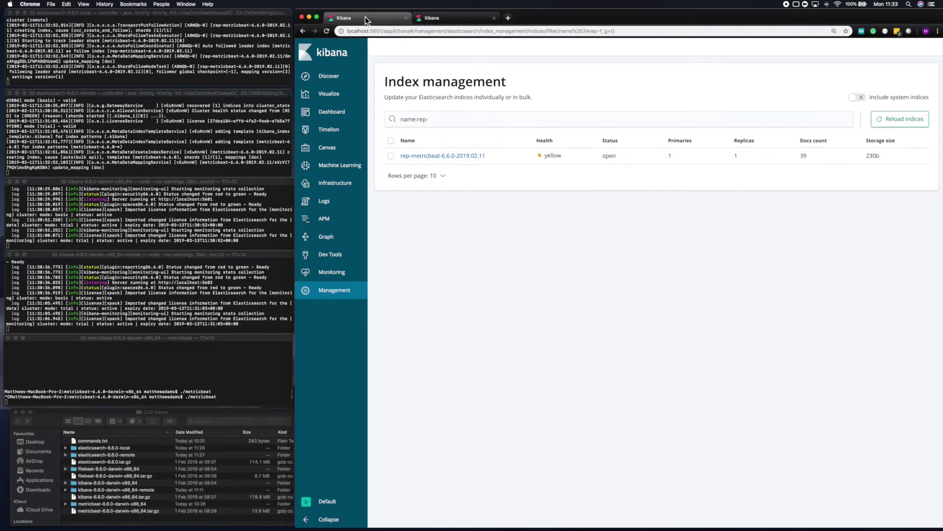
# Inspect the rep-metricbeat-6.6.0-2019.02.11 index details, now 129 docs, then close them.
pyautogui.click(424, 162)
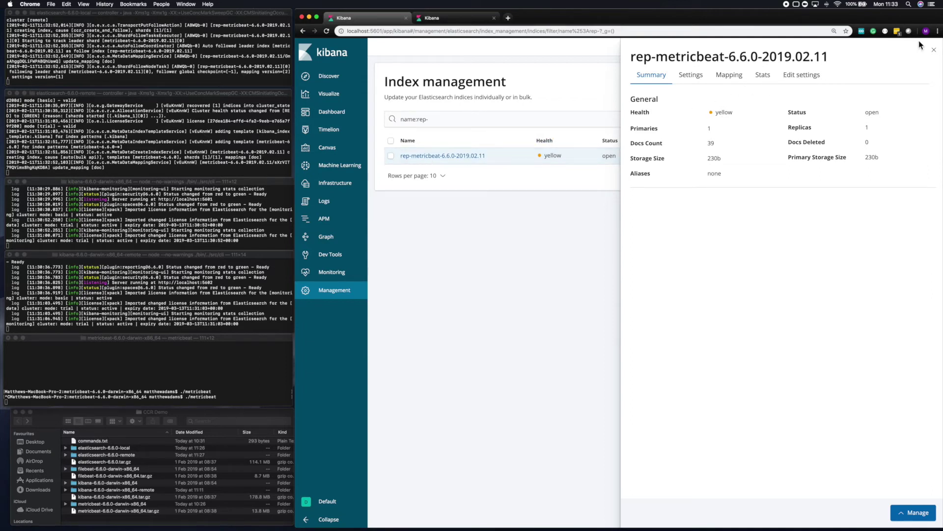
pyautogui.click(934, 50)
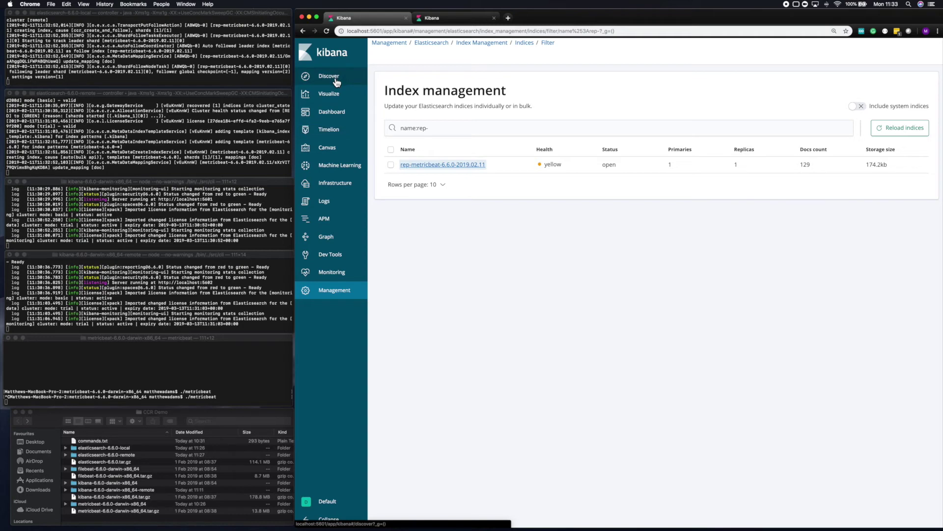
# Start a new index pattern and enter the name rep-metricbeat*.
pyautogui.click(340, 298)
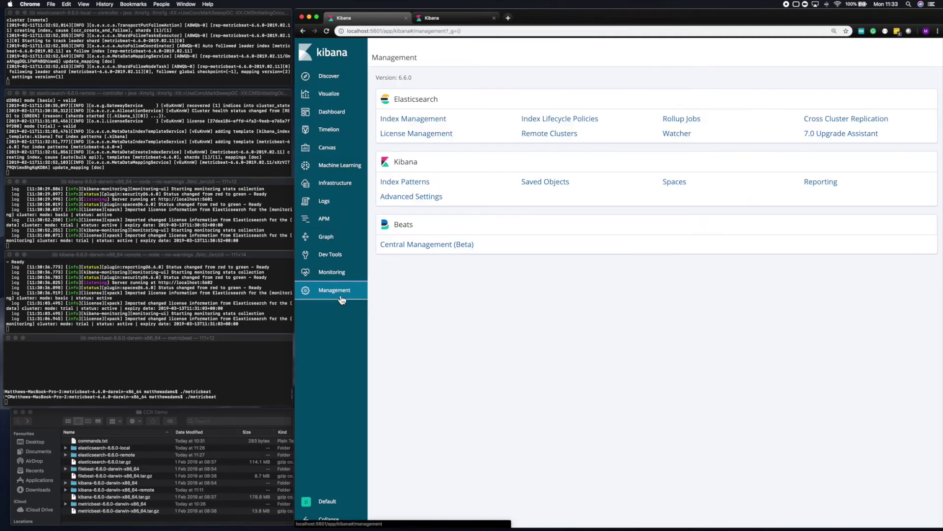
pyautogui.click(411, 184)
pyautogui.click(522, 160)
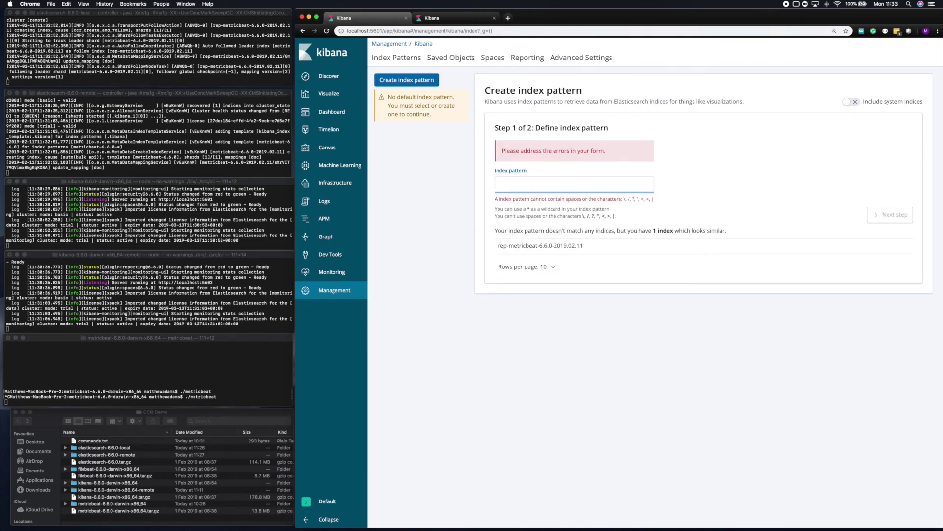
pyautogui.write('me')
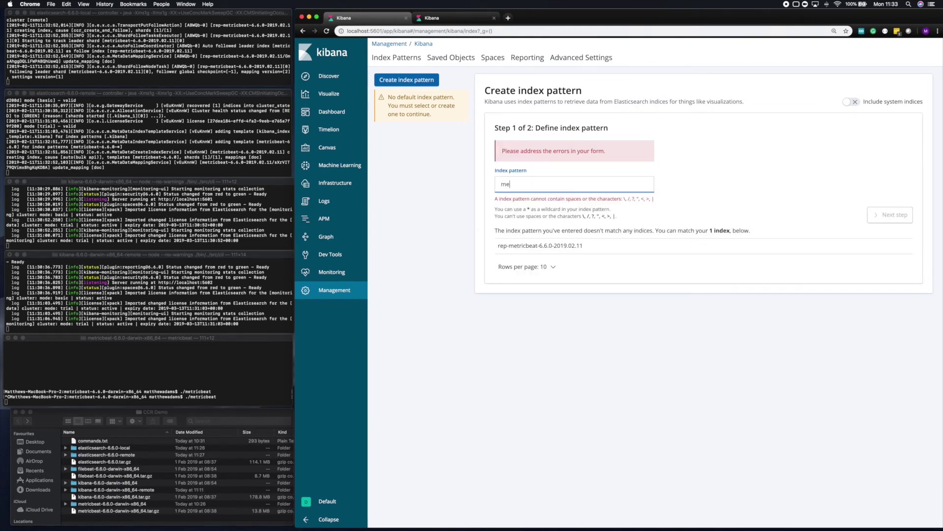
pyautogui.write('tricbeat')
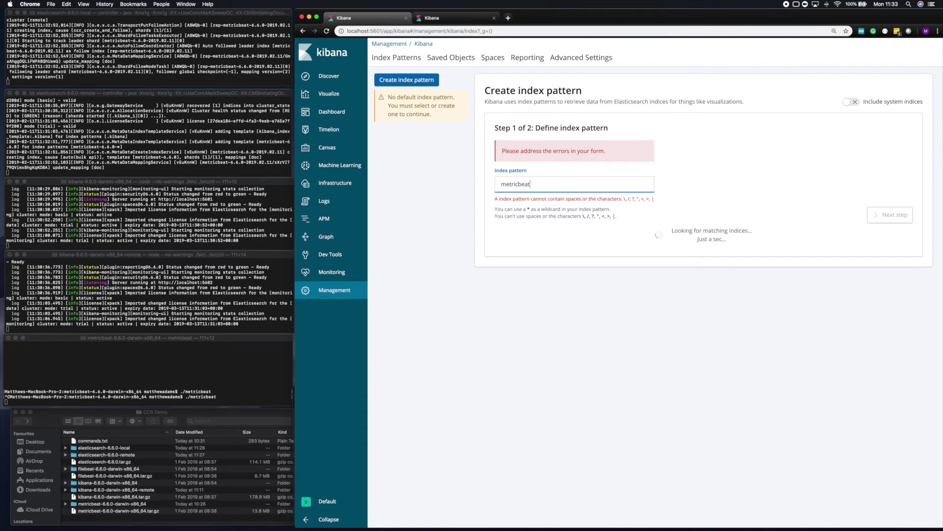
pyautogui.press('BackSpace')
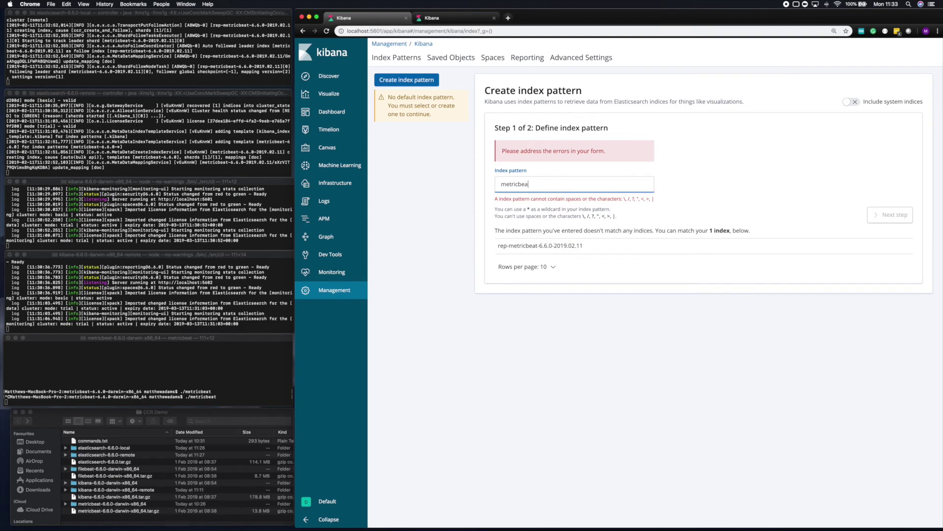
pyautogui.write('t')
pyautogui.click(501, 184)
pyautogui.write('re')
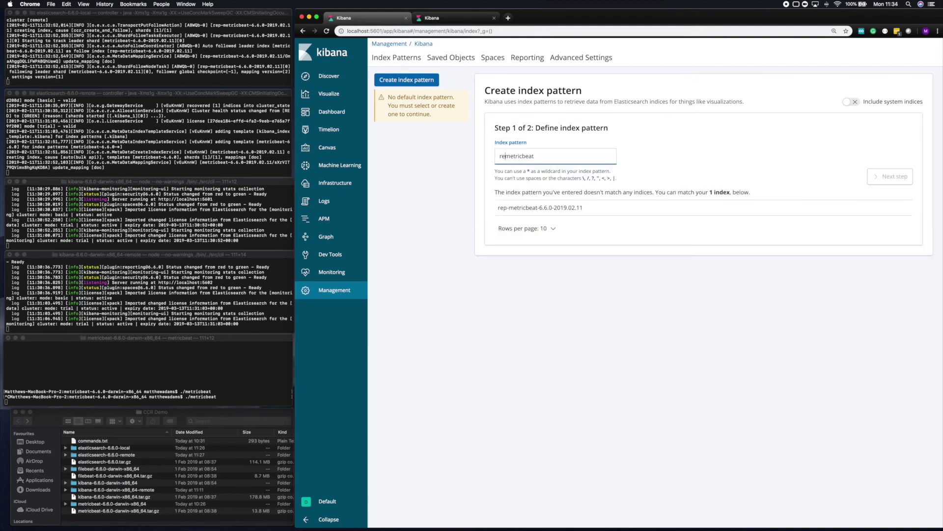
pyautogui.write('p-')
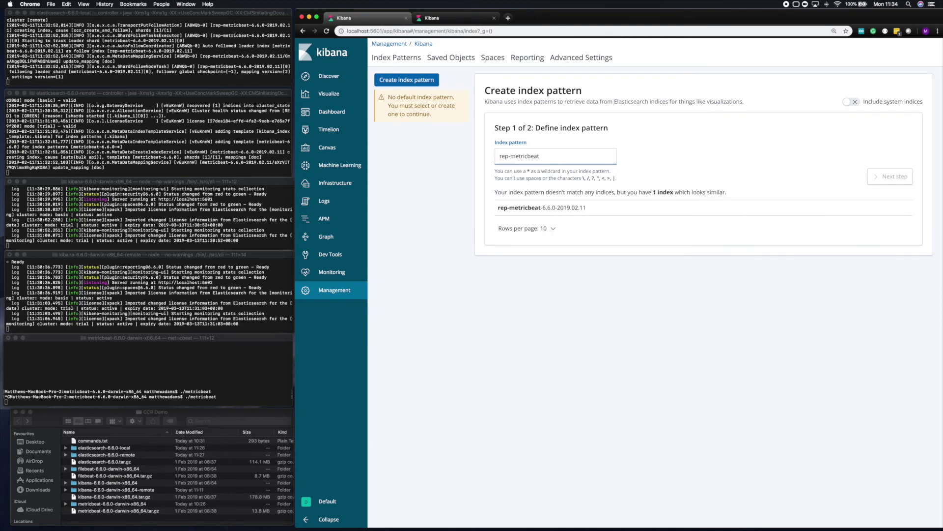
pyautogui.click(540, 156)
pyautogui.write('*')
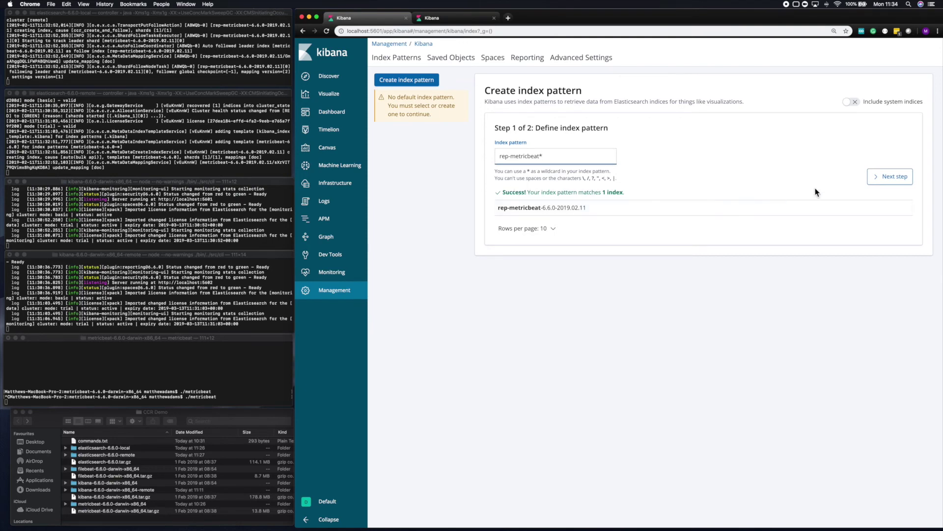
pyautogui.click(883, 183)
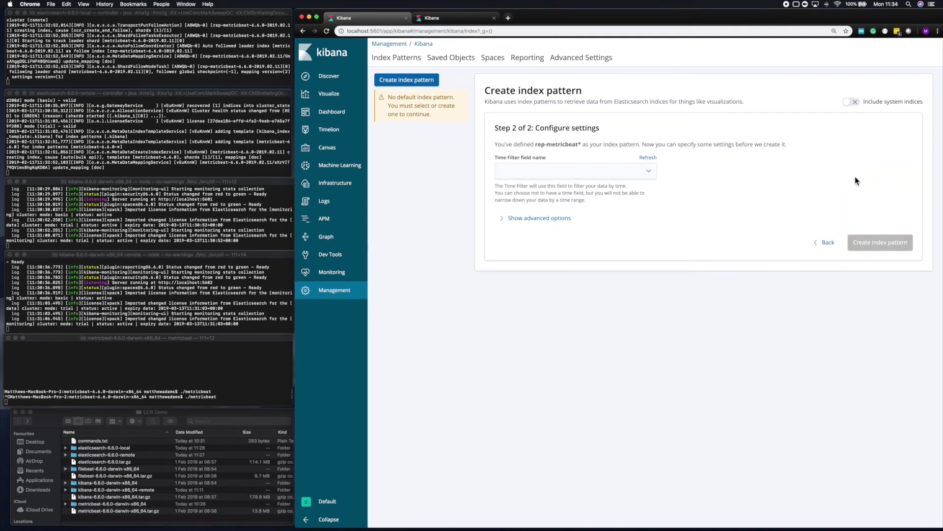
pyautogui.click(647, 173)
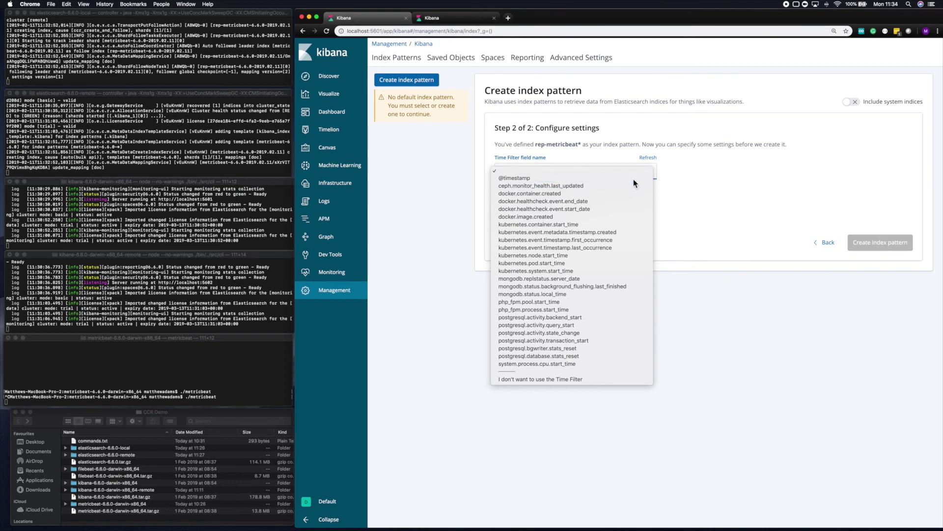
pyautogui.click(633, 179)
pyautogui.click(881, 243)
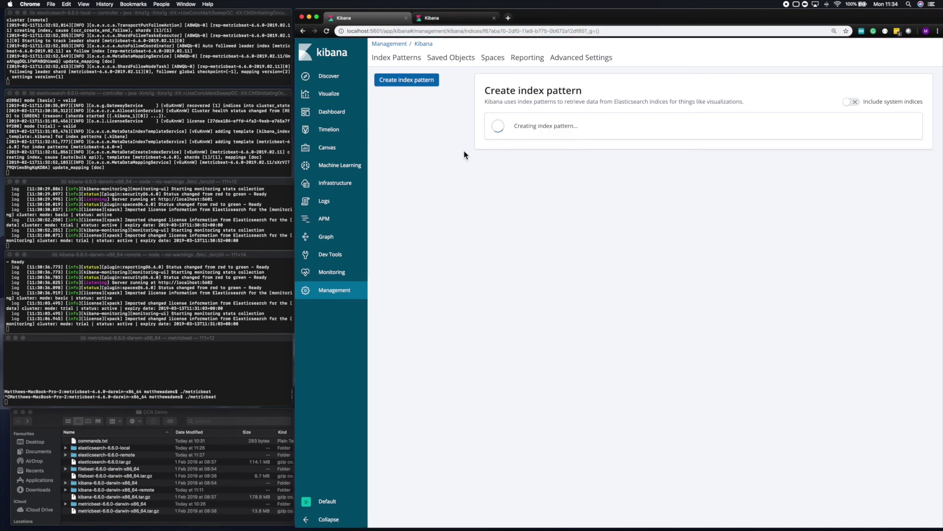
# Show rep-metricbeat* data in Discover, refresh it, and set auto-refresh to 5 seconds.
pyautogui.click(344, 78)
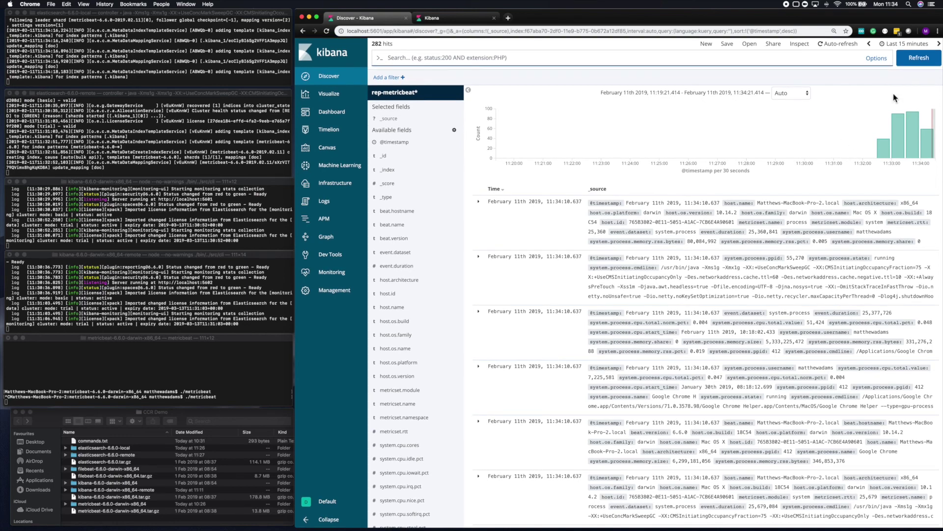
pyautogui.click(923, 58)
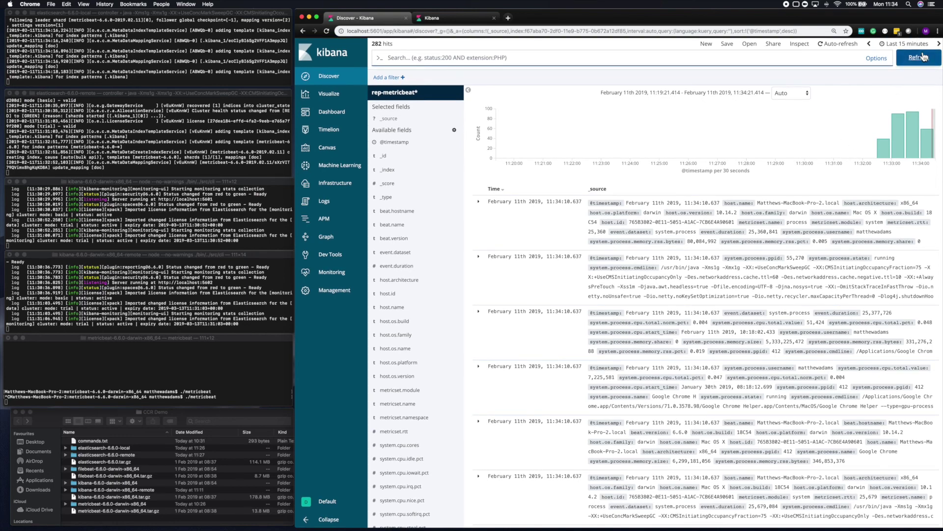
pyautogui.click(923, 58)
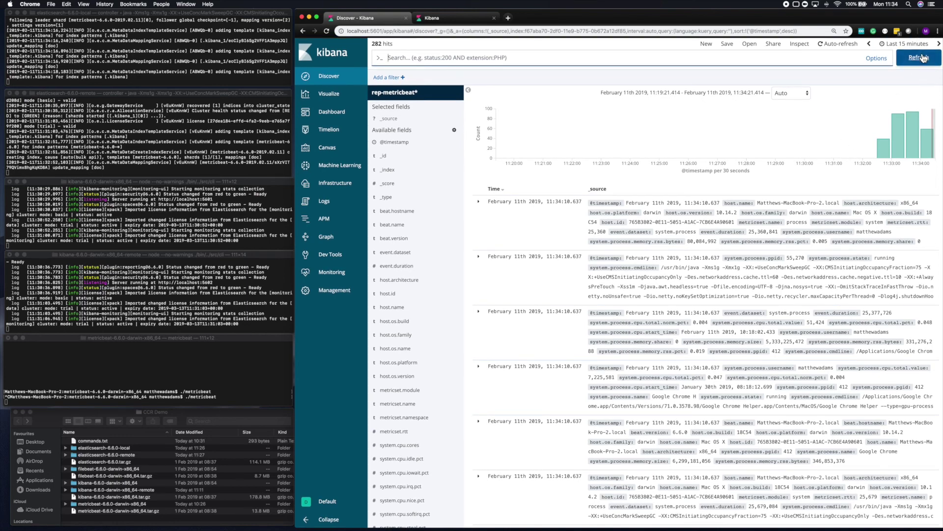
pyautogui.click(845, 43)
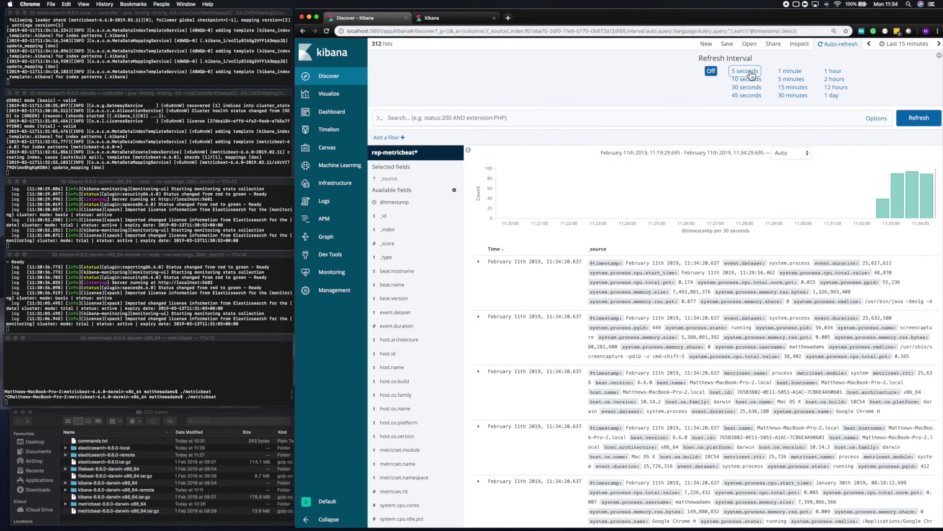
pyautogui.click(747, 71)
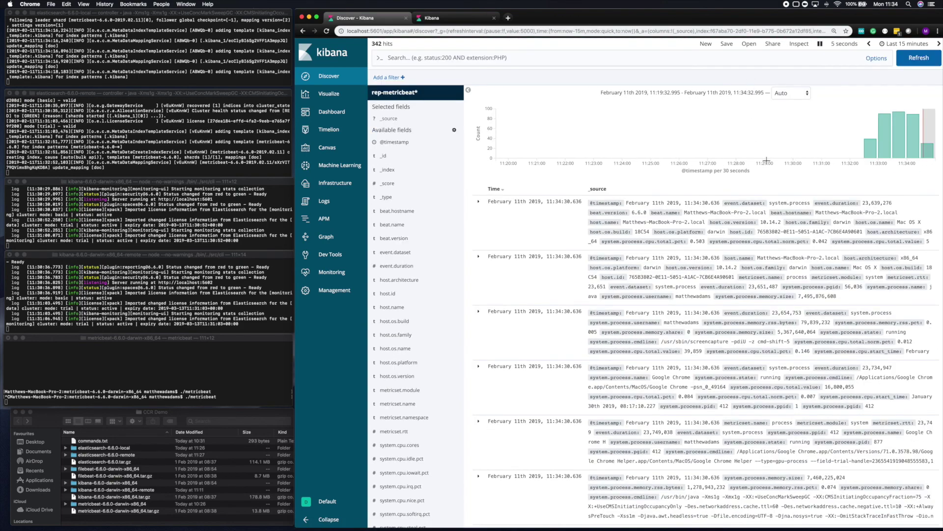